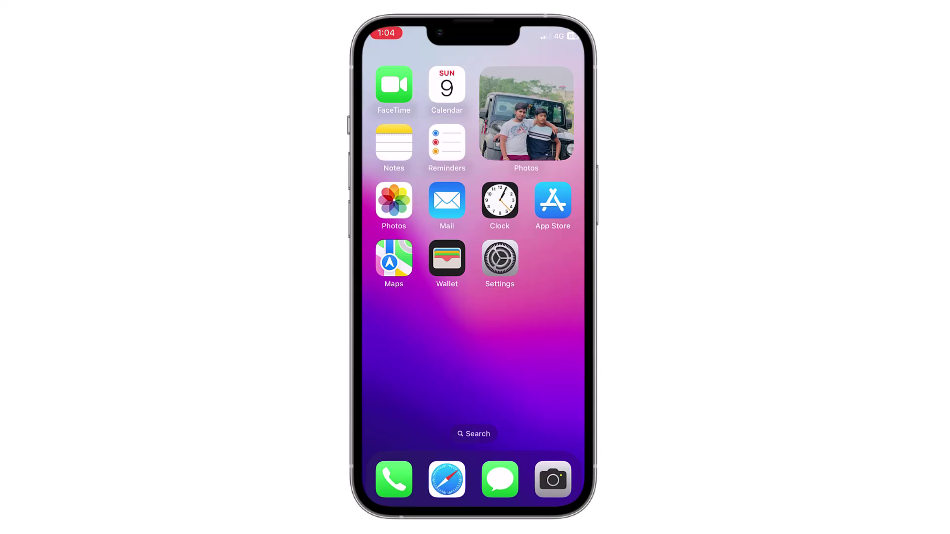
- Switch on Play Haptics in Silent Mode under Sounds & Haptics
{"action": "left_click", "coordinate": [499, 258]}
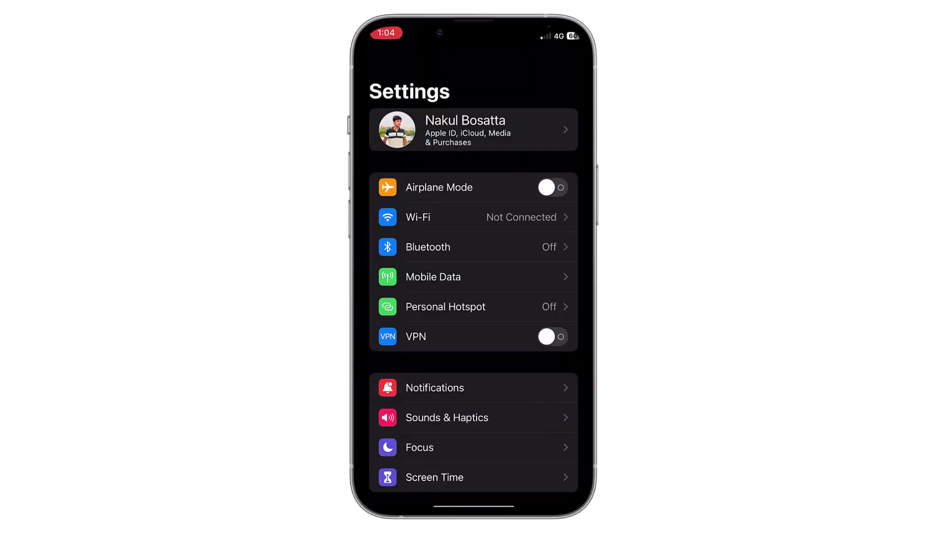
{"action": "left_click", "coordinate": [447, 418]}
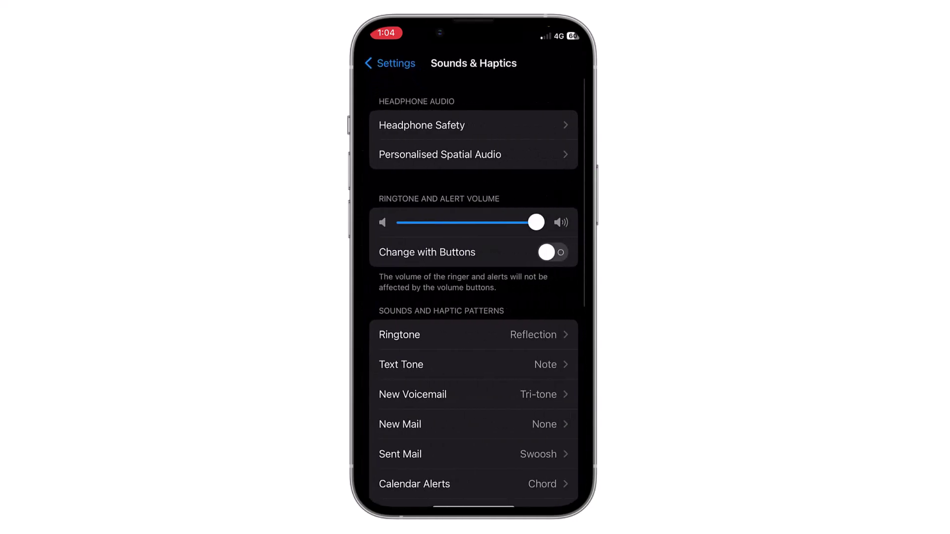
{"action": "scroll", "coordinate": [473, 297], "scroll_direction": "down", "scroll_amount": 5}
{"action": "left_click", "coordinate": [552, 283]}
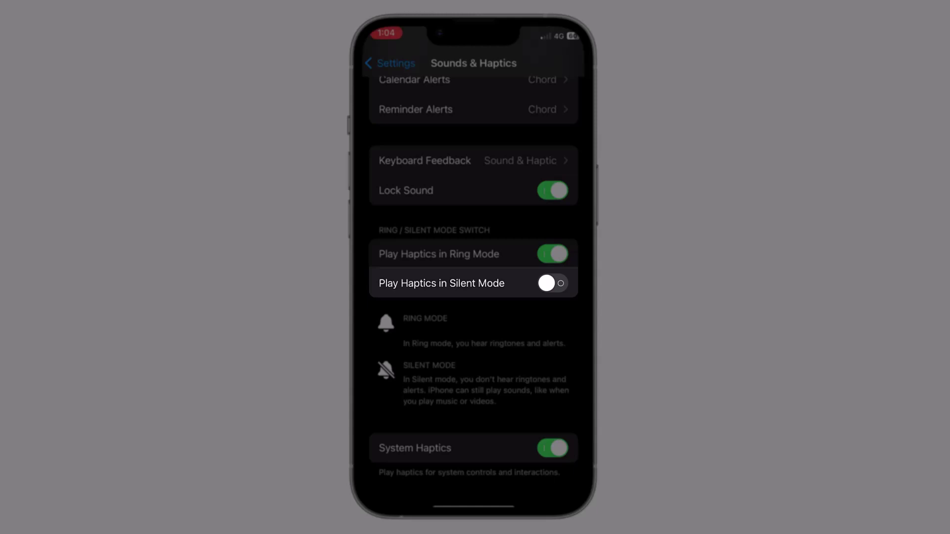
{"action": "left_click", "coordinate": [552, 283]}
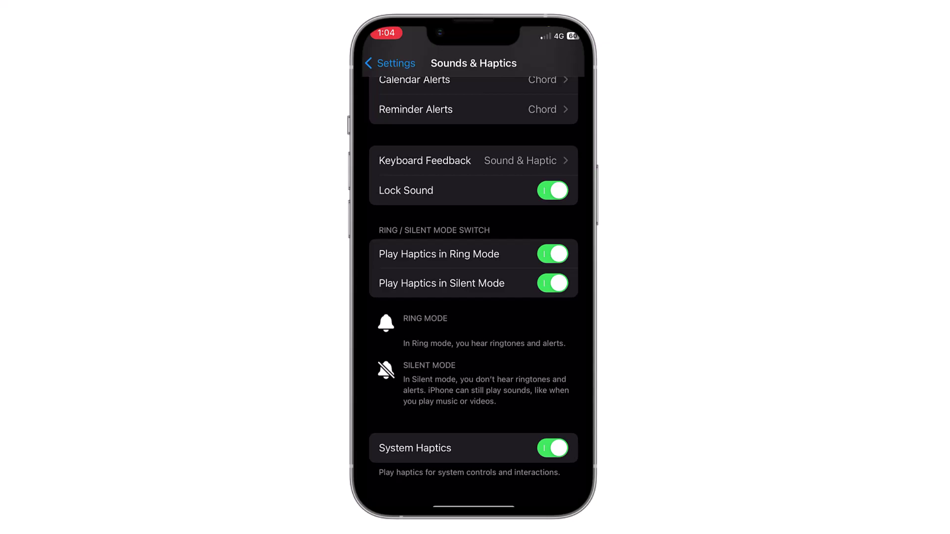
{"action": "scroll", "coordinate": [476, 292], "scroll_direction": "up", "scroll_amount": 10}
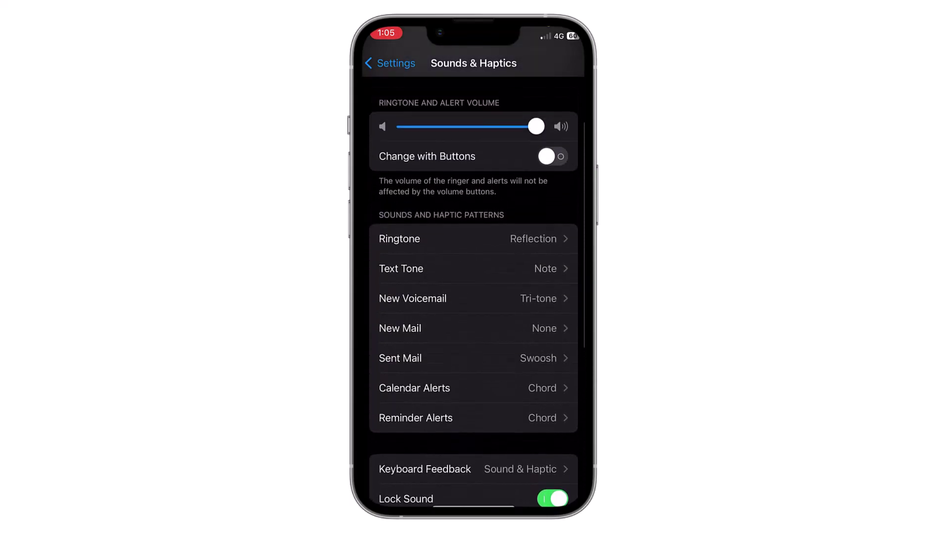
{"action": "scroll", "coordinate": [473, 297], "scroll_direction": "down", "scroll_amount": 2}
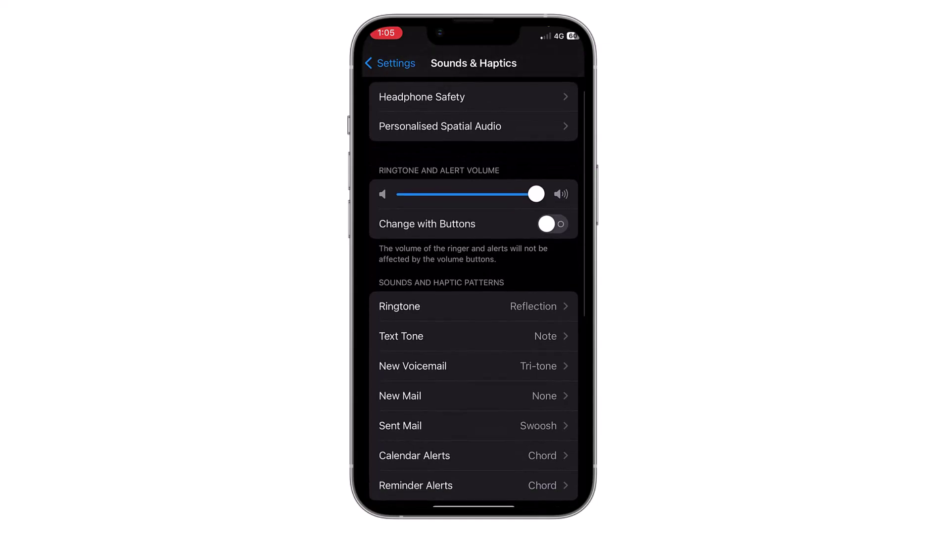
- Set the ringtone's vibration pattern to Accent after trying Symphony and Alert
{"action": "left_click", "coordinate": [400, 271]}
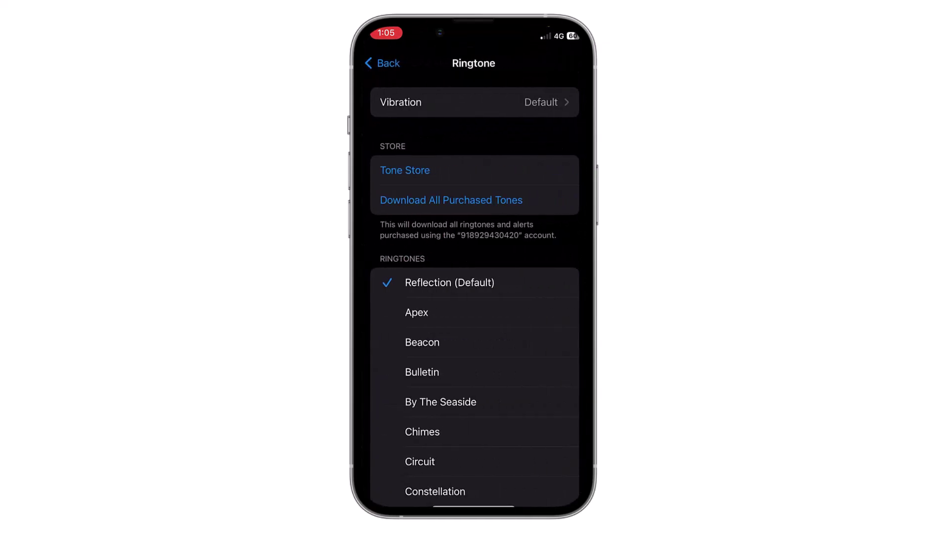
{"action": "left_click", "coordinate": [403, 100]}
{"action": "scroll", "coordinate": [474, 297], "scroll_direction": "down", "scroll_amount": 2}
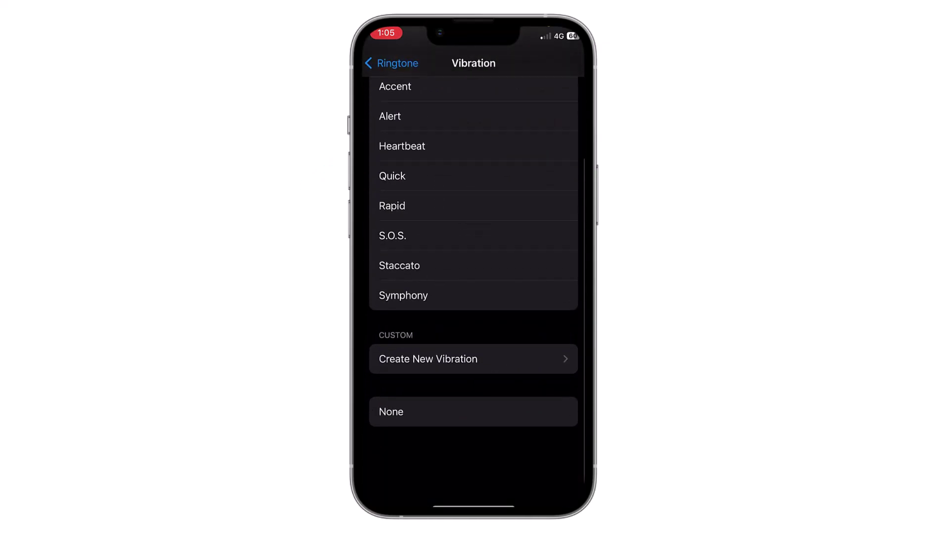
{"action": "scroll", "coordinate": [473, 297], "scroll_direction": "up", "scroll_amount": 2}
{"action": "left_click", "coordinate": [403, 387]}
{"action": "scroll", "coordinate": [473, 298], "scroll_direction": "down", "scroll_amount": 1}
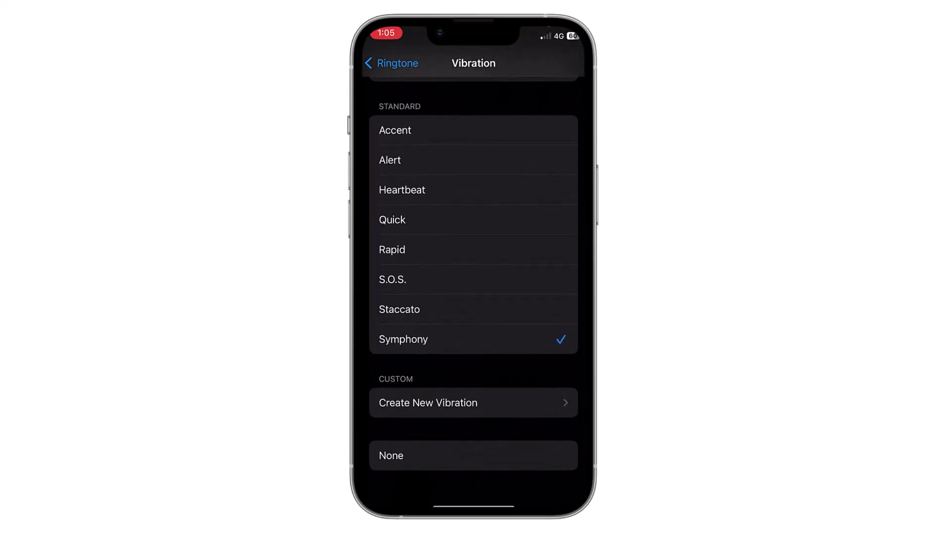
{"action": "scroll", "coordinate": [473, 296], "scroll_direction": "up", "scroll_amount": 1}
{"action": "left_click", "coordinate": [395, 178]}
{"action": "left_click", "coordinate": [390, 208]}
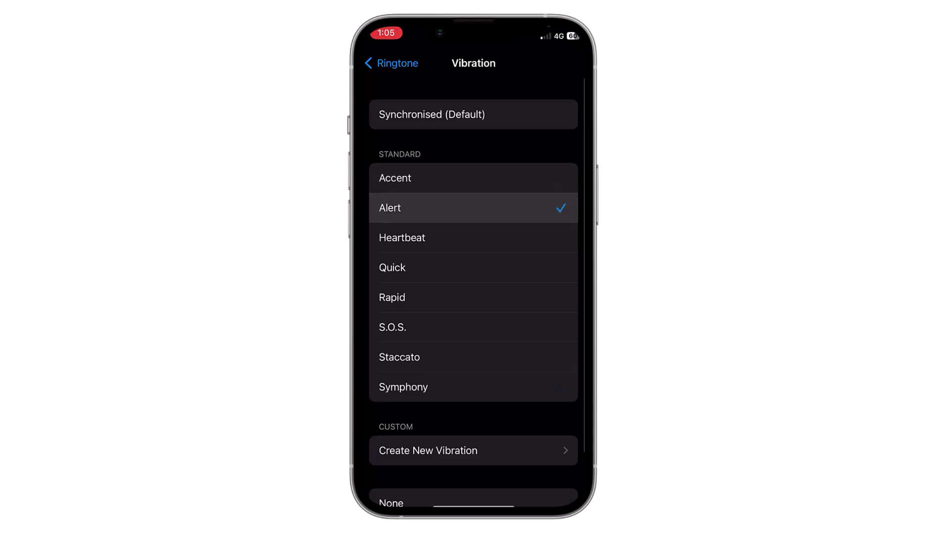
{"action": "left_click", "coordinate": [395, 179]}
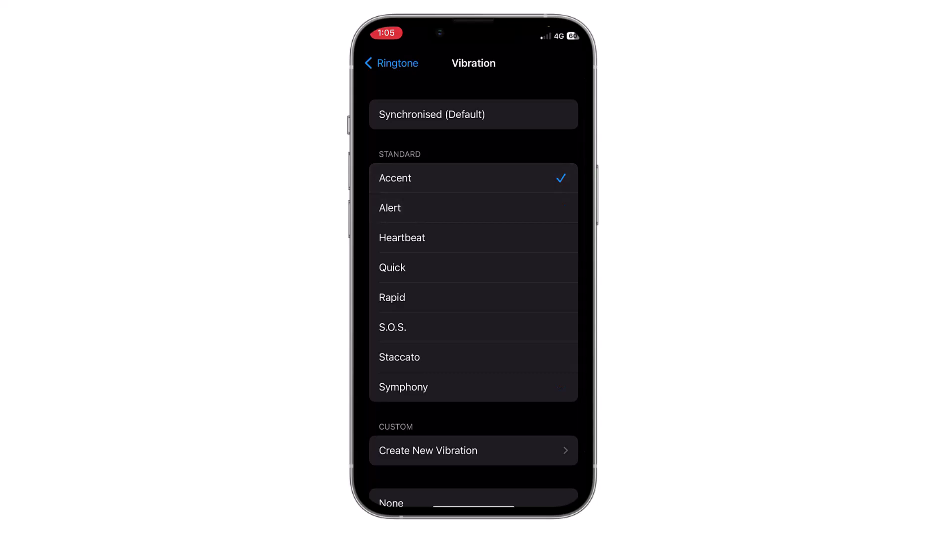
{"action": "left_click", "coordinate": [432, 115]}
- Leave Sounds & Haptics and swipe Settings away to the home screen
{"action": "left_click", "coordinate": [391, 63]}
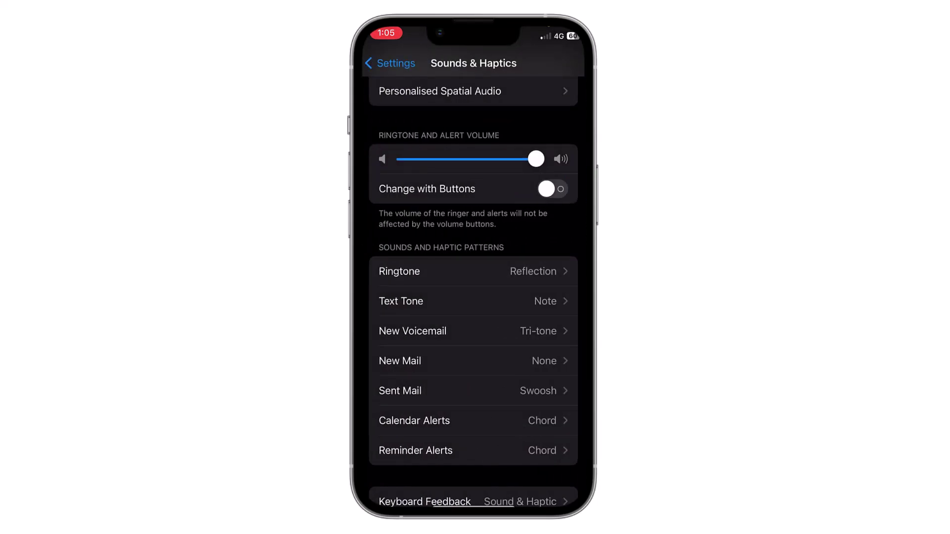
{"action": "left_click_drag", "start_coordinate": [473, 512], "coordinate": [472, 296]}
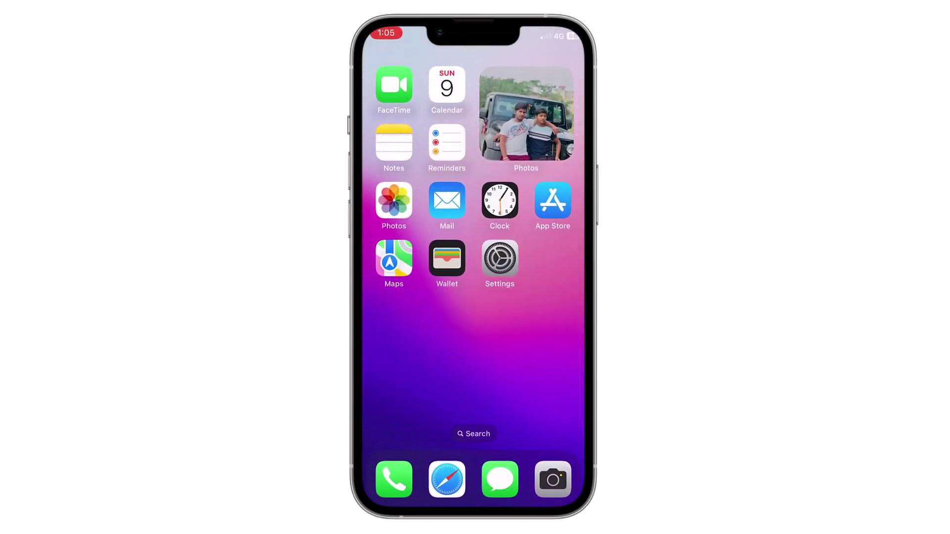